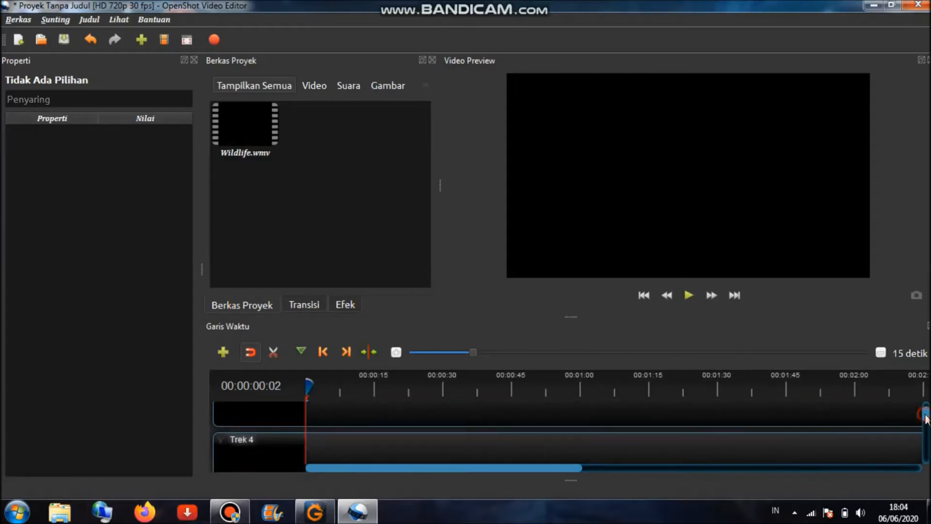
Step: Delete the empty tracks Trek 5, Trek 4, Trek 3 and Trek 2 from the timeline, keeping only Trek 1
scroll(926, 411, "up", 3)
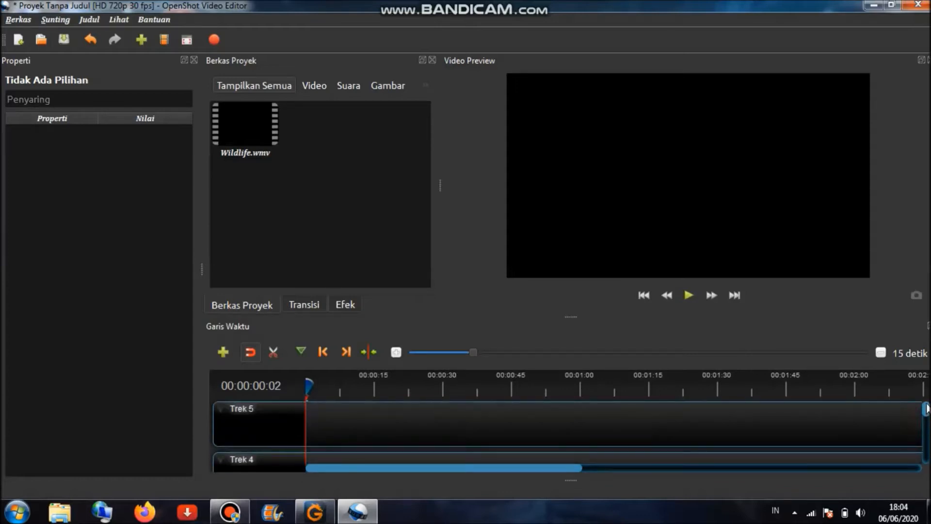
right_click(224, 413)
left_click(280, 482)
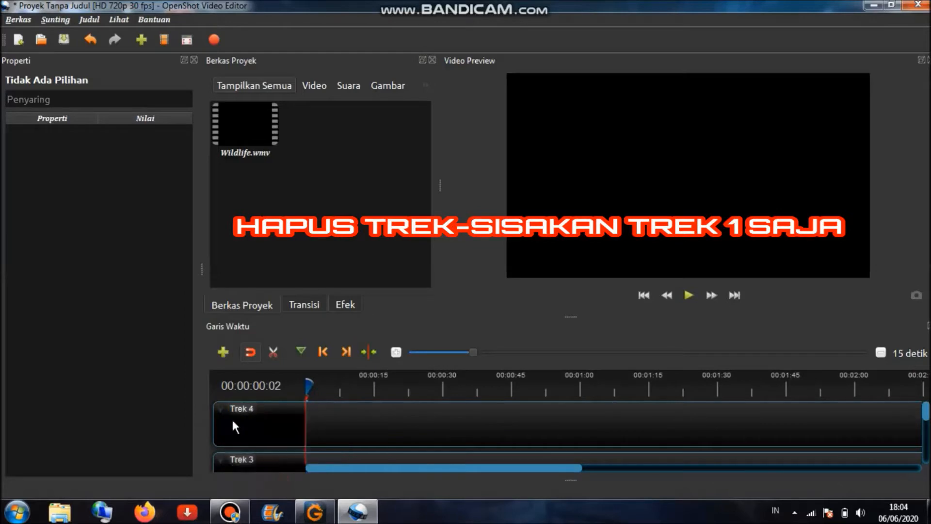
right_click(219, 411)
left_click(296, 479)
right_click(219, 409)
left_click(298, 470)
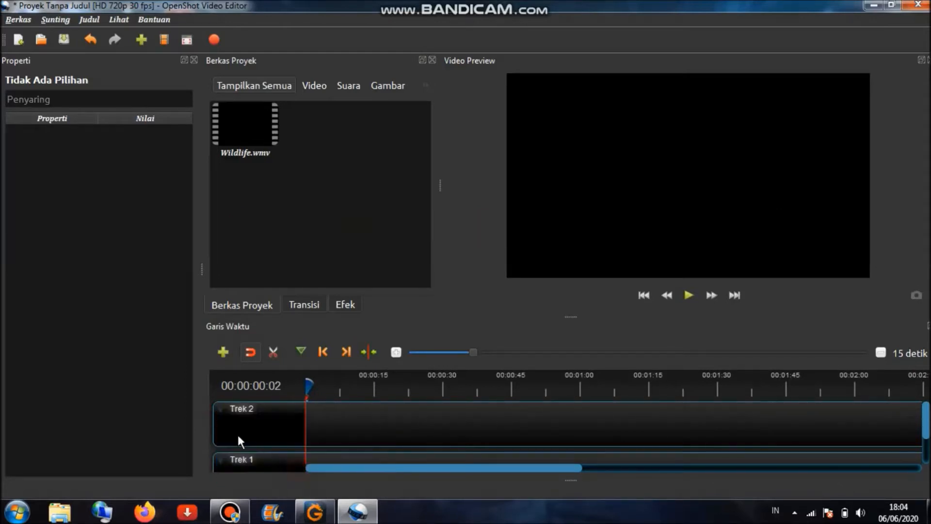
right_click(224, 412)
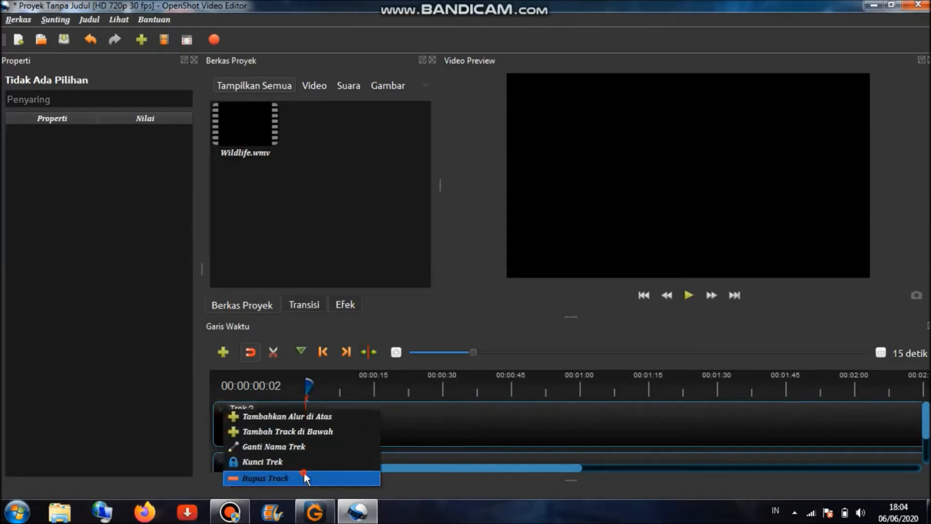
left_click(291, 477)
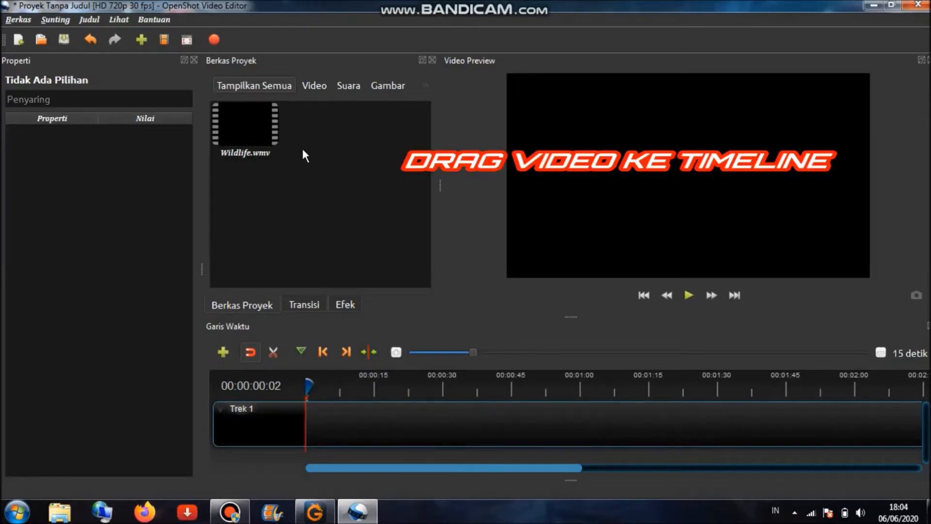
Step: Place Wildlife.wmv at the start of Trek 1 and preview it, returning the playhead to the beginning
left_click_drag(245, 125, 330, 415)
left_click_drag(434, 421, 404, 422)
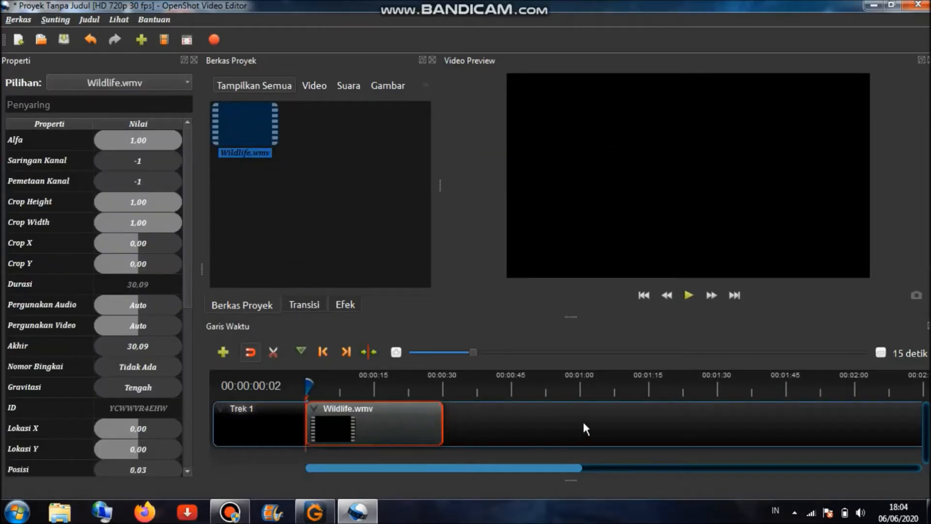
left_click(688, 293)
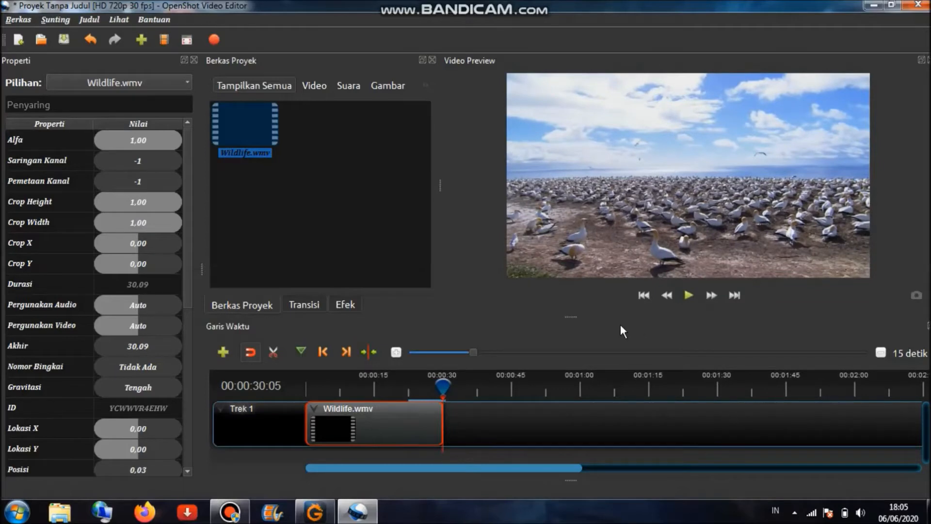
left_click_drag(445, 384, 214, 385)
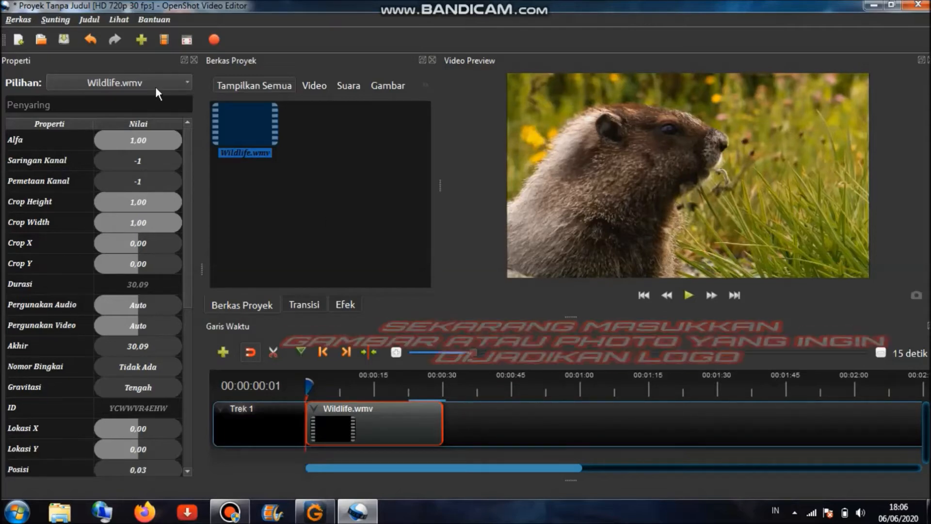
Step: Import the Jellyfish image from the Sample Pictures folder into the project files
left_click(142, 37)
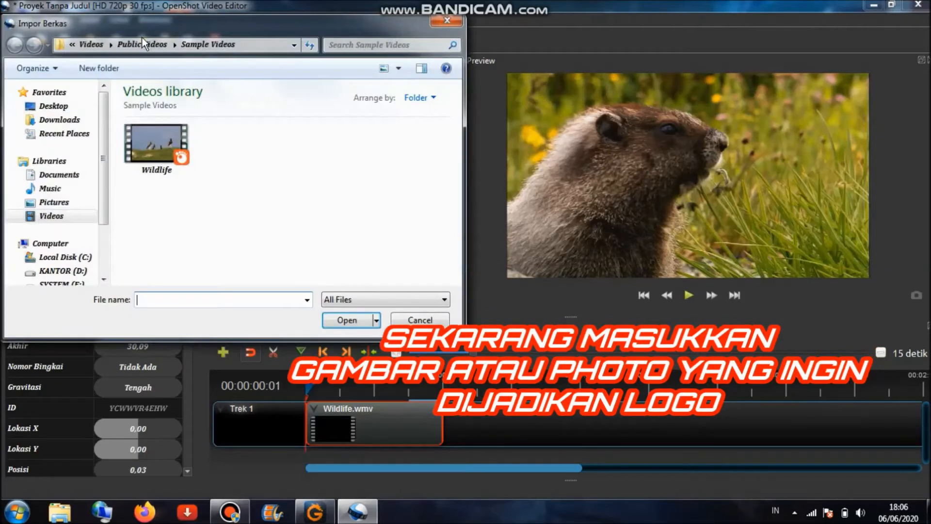
left_click(67, 203)
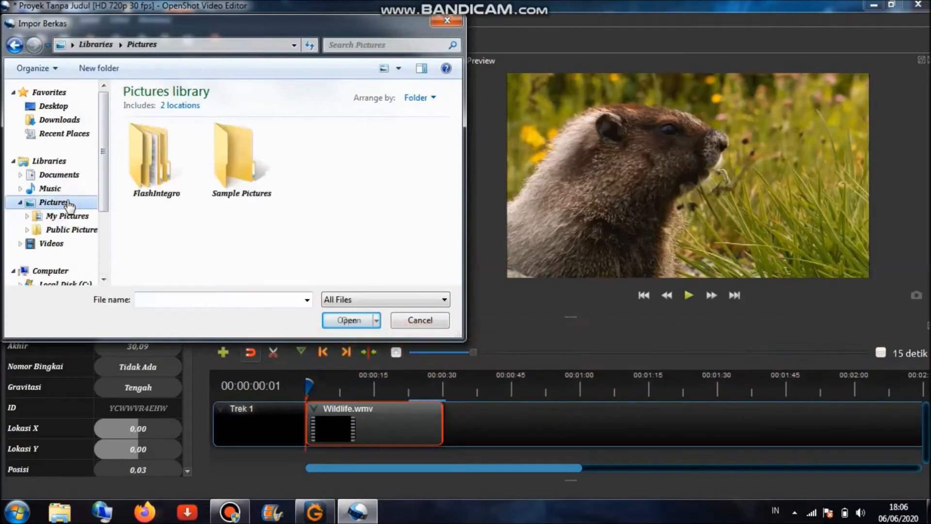
double_click(235, 186)
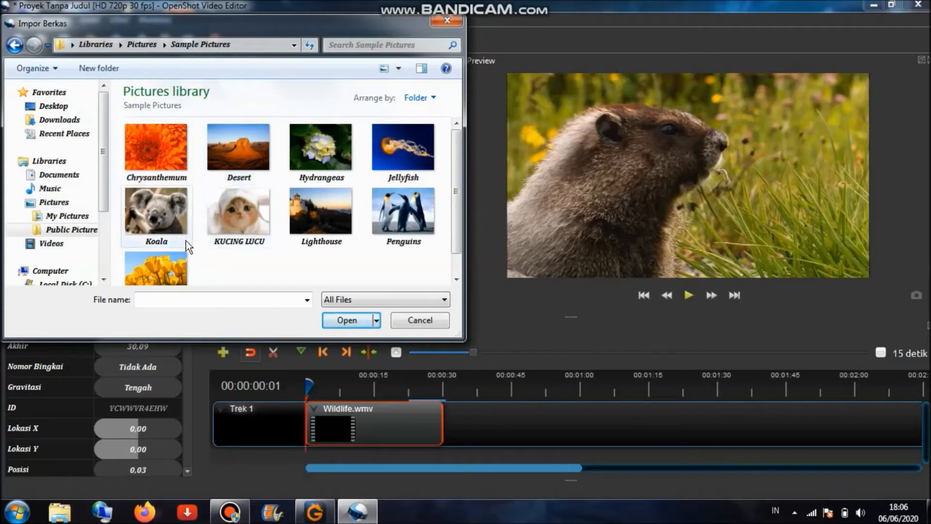
mouse_move(456, 188)
left_mouse_down()
mouse_move(453, 222)
mouse_move(459, 183)
left_mouse_up()
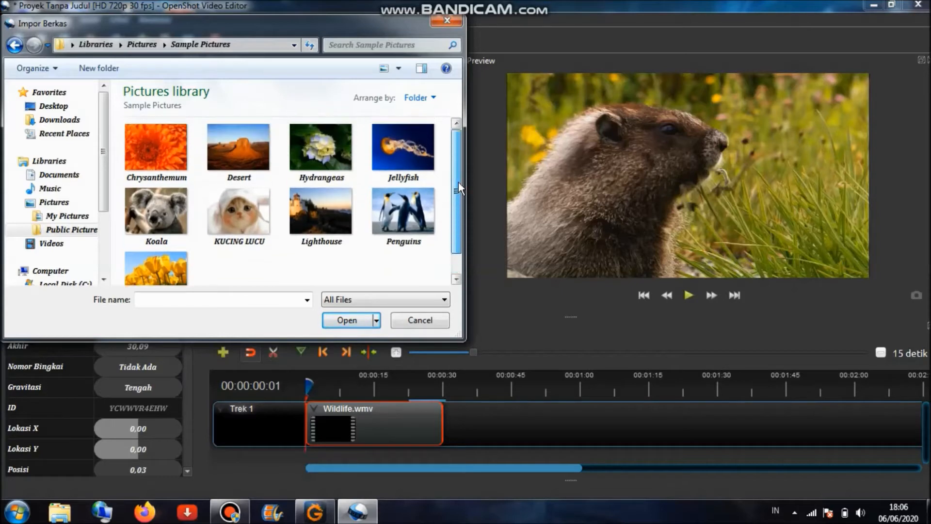
left_click(388, 147)
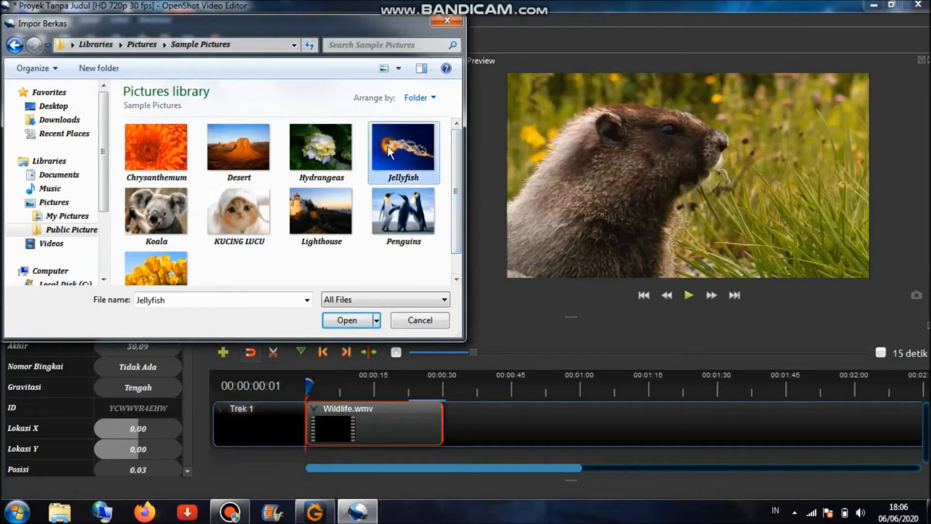
left_click(344, 320)
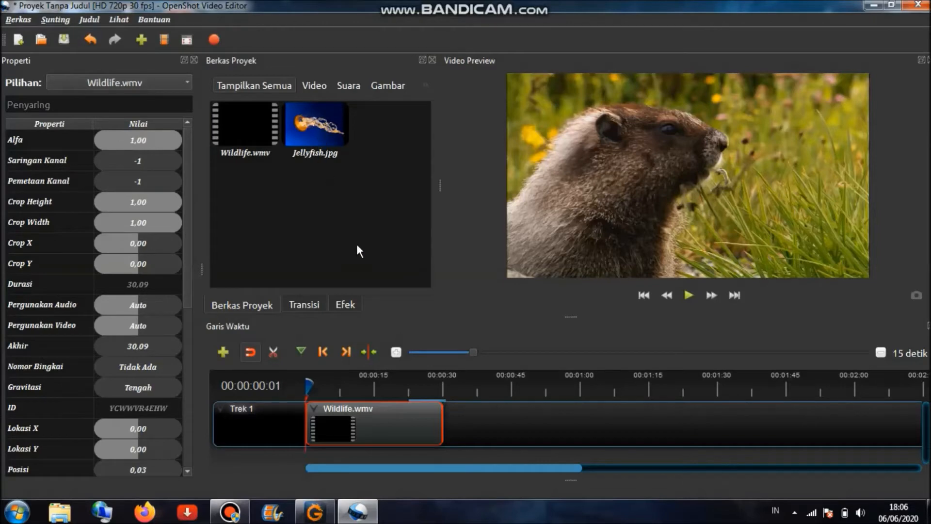
Step: Add a second track above Trek 1 and place Jellyfish.jpg at its start
left_click(223, 350)
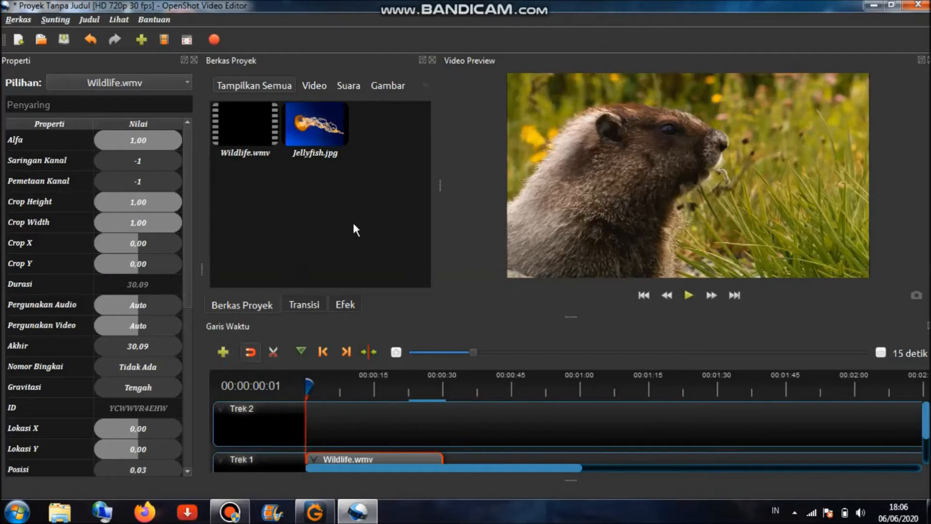
left_click_drag(317, 131, 332, 424)
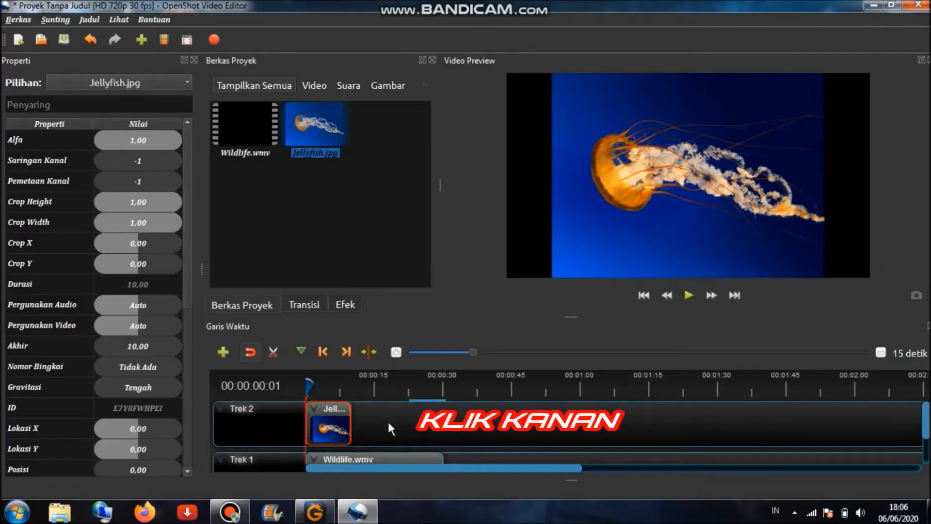
Step: Apply the layout "1/4 Ukuran - Kiri Atas" to the Jellyfish.jpg clip on Trek 2
right_click(321, 430)
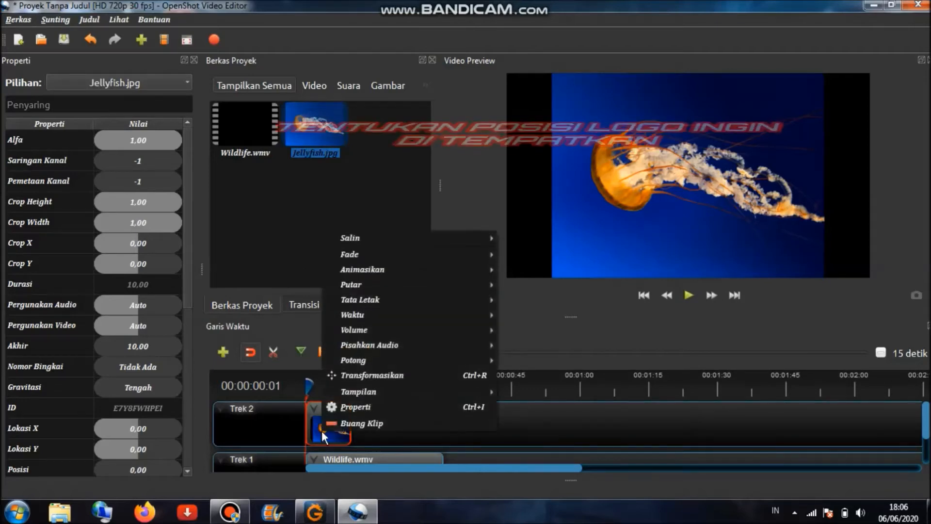
mouse_move(453, 302)
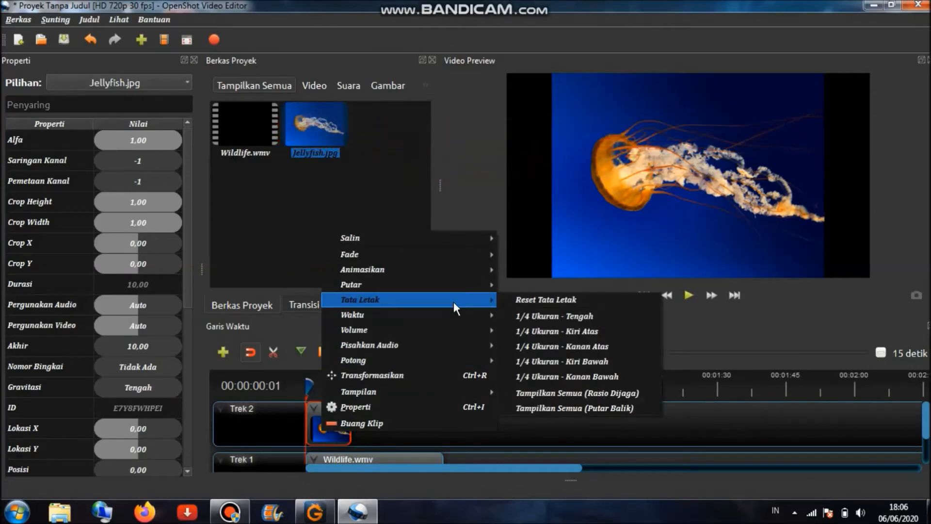
left_click(555, 332)
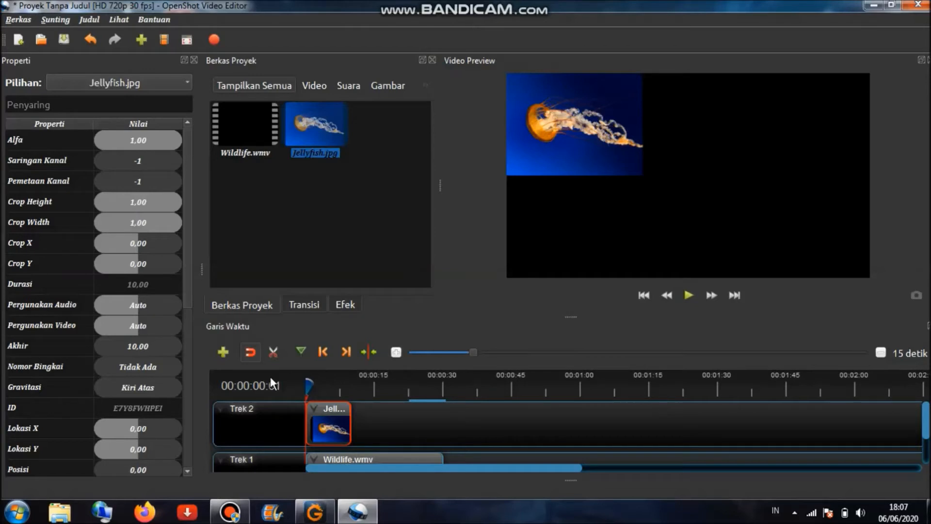
Step: Shrink the Jellyfish.jpg logo by setting Skala X to 0,27 and Skala Y to 0,28
left_click_drag(190, 271, 191, 357)
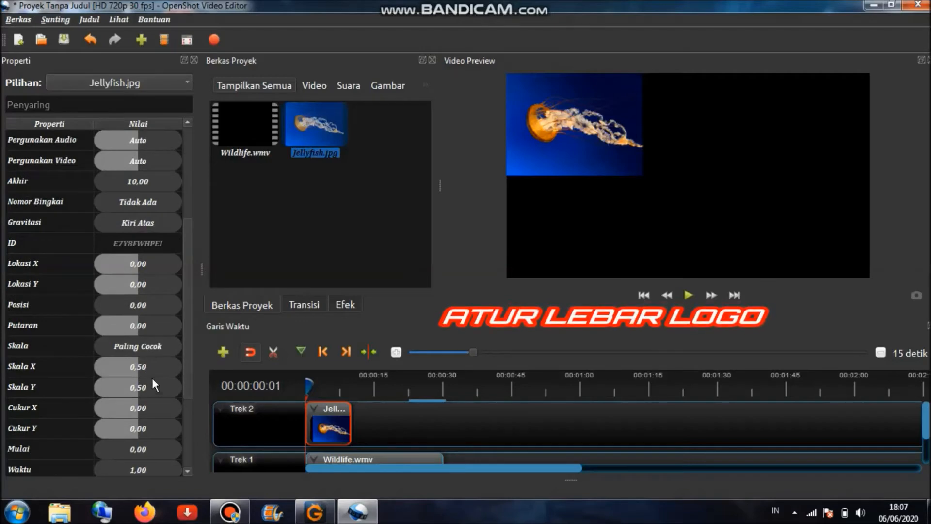
left_click(142, 369)
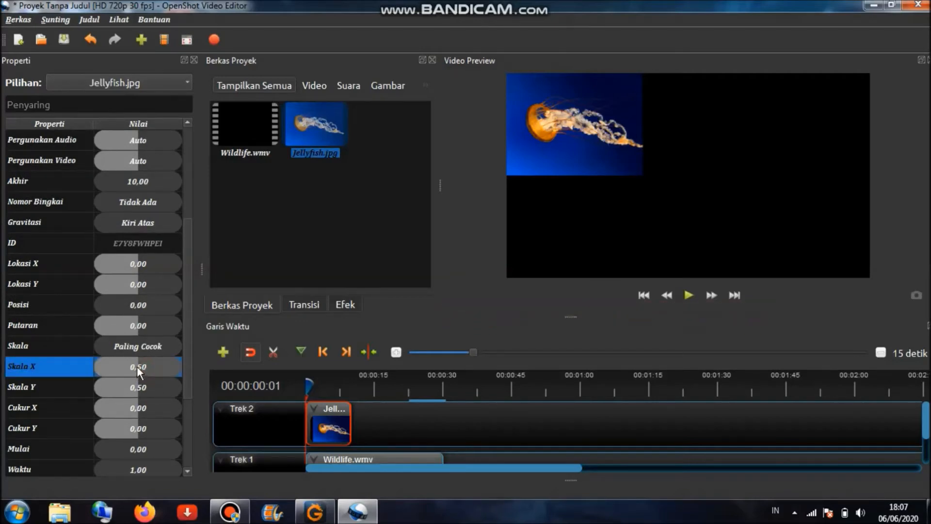
mouse_move(137, 366)
left_mouse_down()
mouse_move(153, 366)
mouse_move(119, 365)
left_mouse_up()
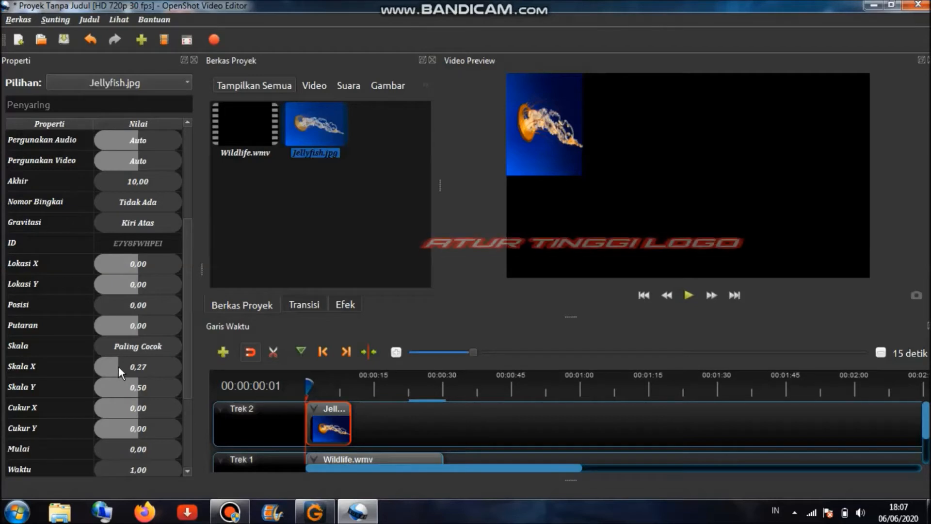
left_click(147, 385)
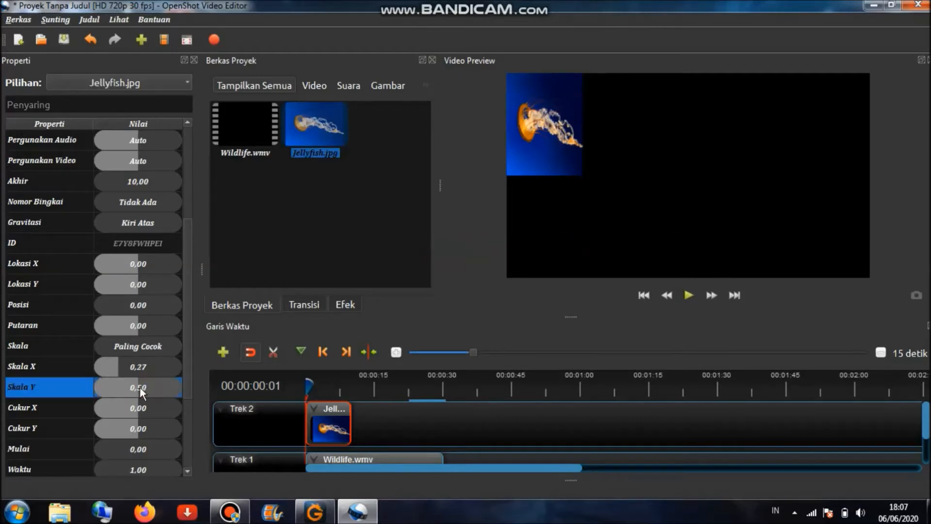
left_click_drag(137, 386, 120, 386)
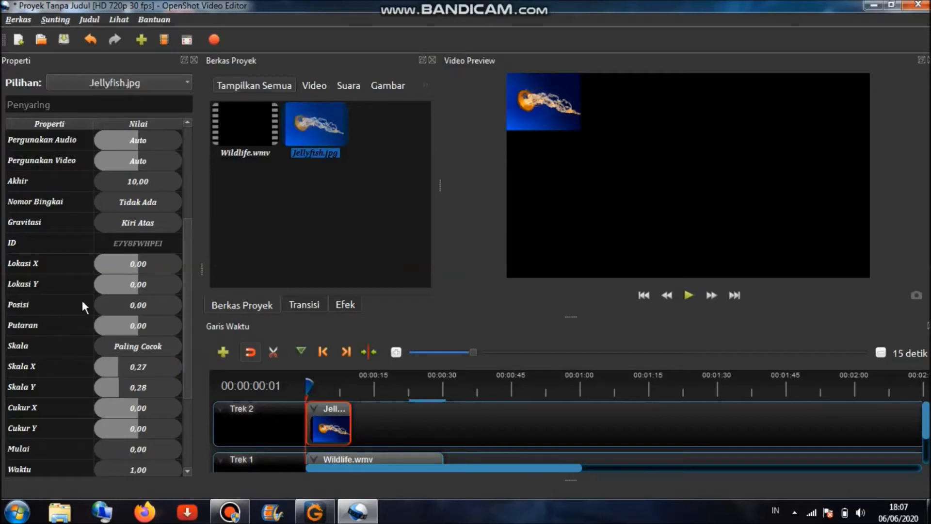
Step: Offset the Jellyfish.jpg logo from the frame corner by setting Lokasi X to 0,02 and Lokasi Y to 0,04
left_click(151, 271)
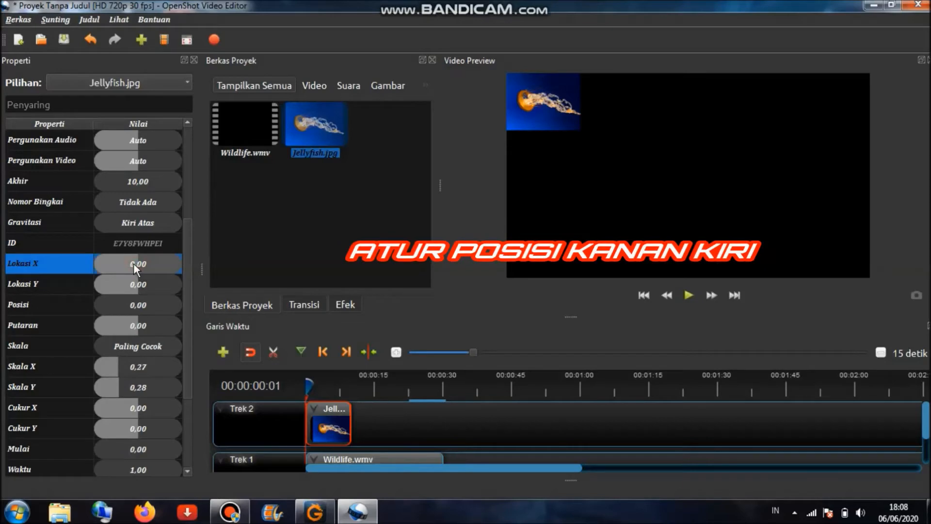
mouse_move(131, 264)
left_mouse_down()
mouse_move(149, 266)
mouse_move(141, 266)
left_mouse_up()
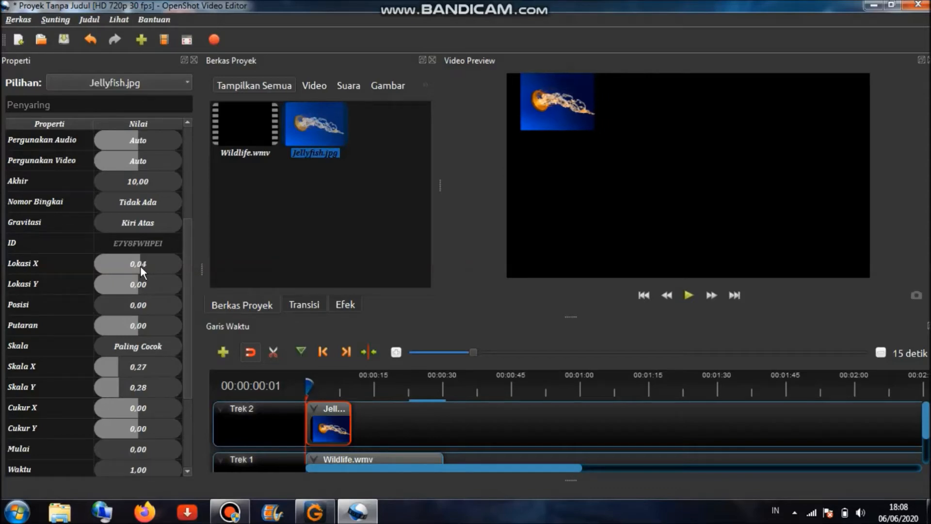
left_click_drag(141, 266, 140, 266)
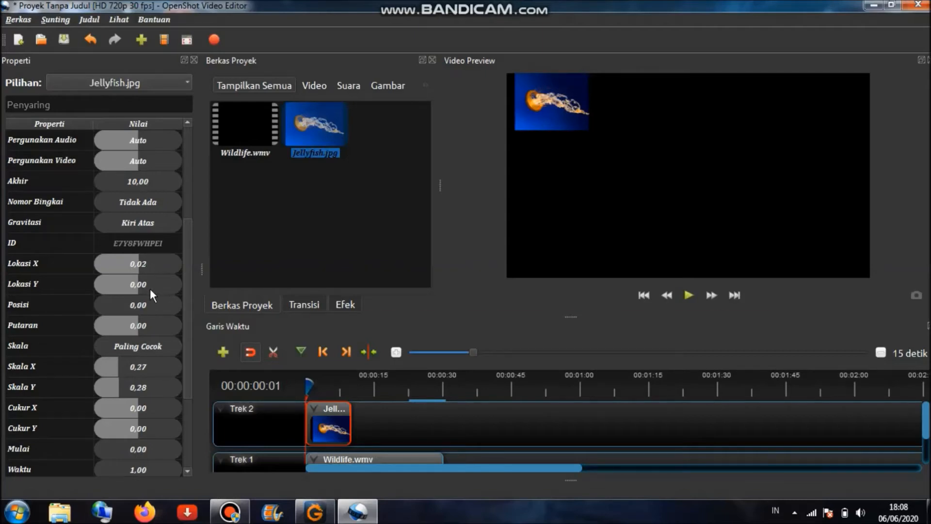
left_click(148, 284)
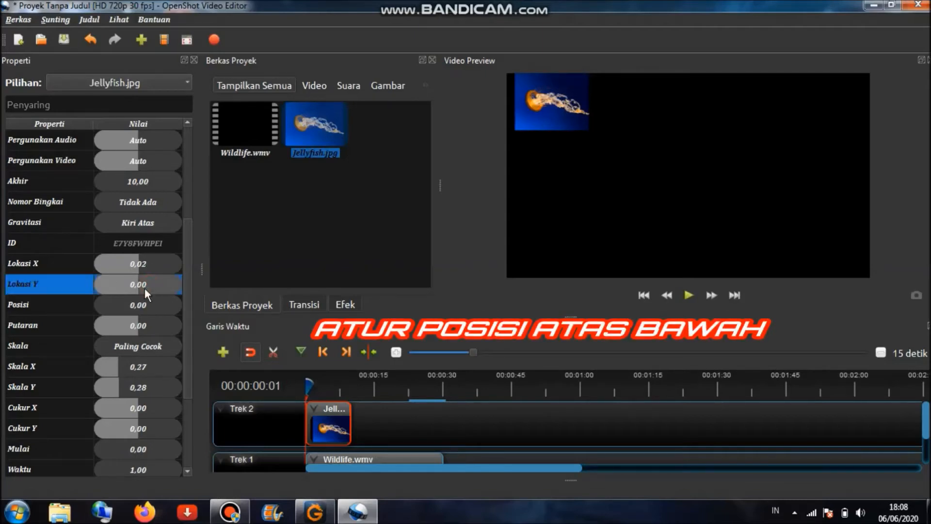
mouse_move(132, 285)
left_mouse_down()
mouse_move(167, 285)
mouse_move(140, 284)
left_mouse_up()
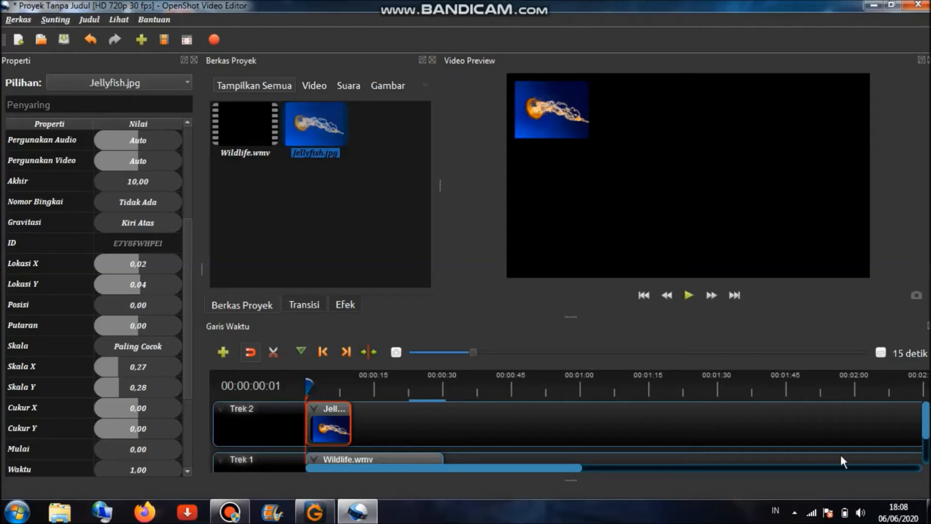
Step: Extend the Jellyfish.jpg clip to about 30,7 seconds, level with the end of Wildlife.wmv, and preview the combined video
mouse_move(925, 429)
left_mouse_down()
mouse_move(928, 447)
mouse_move(927, 438)
left_mouse_up()
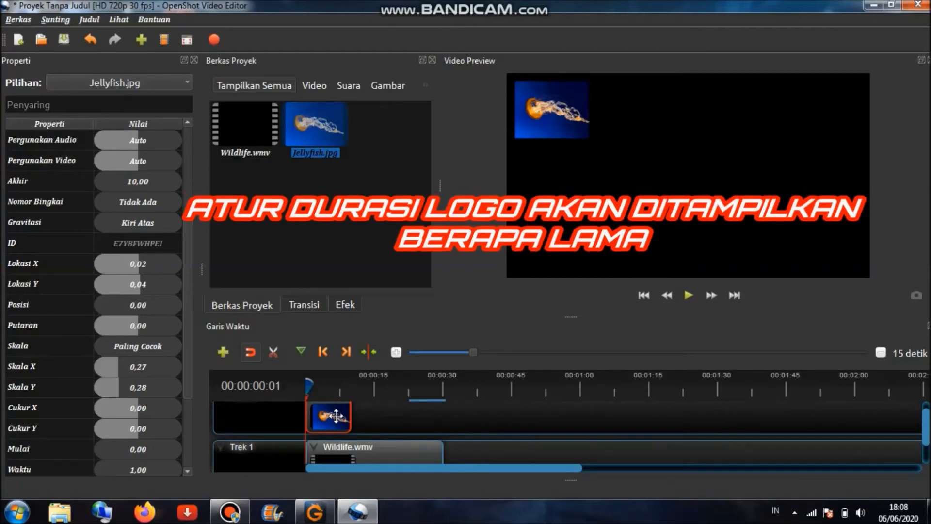
left_click_drag(352, 416, 441, 421)
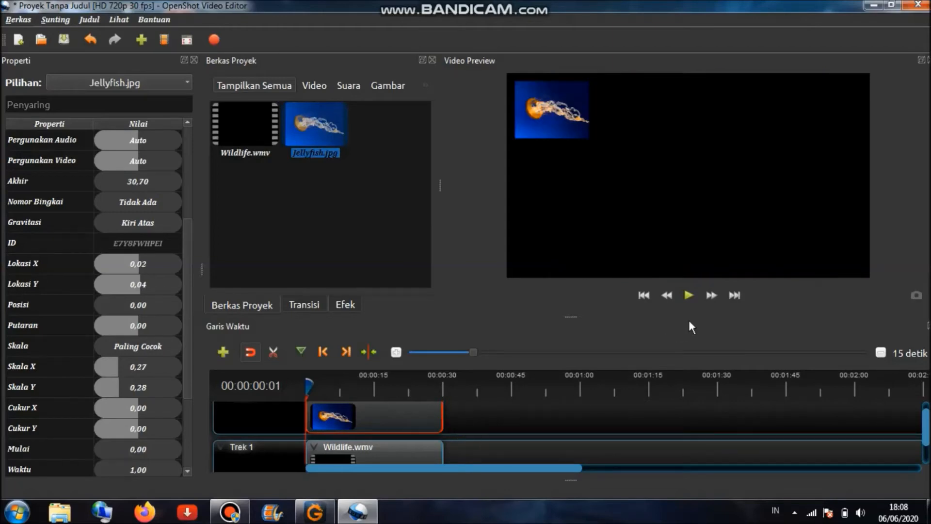
left_click(688, 297)
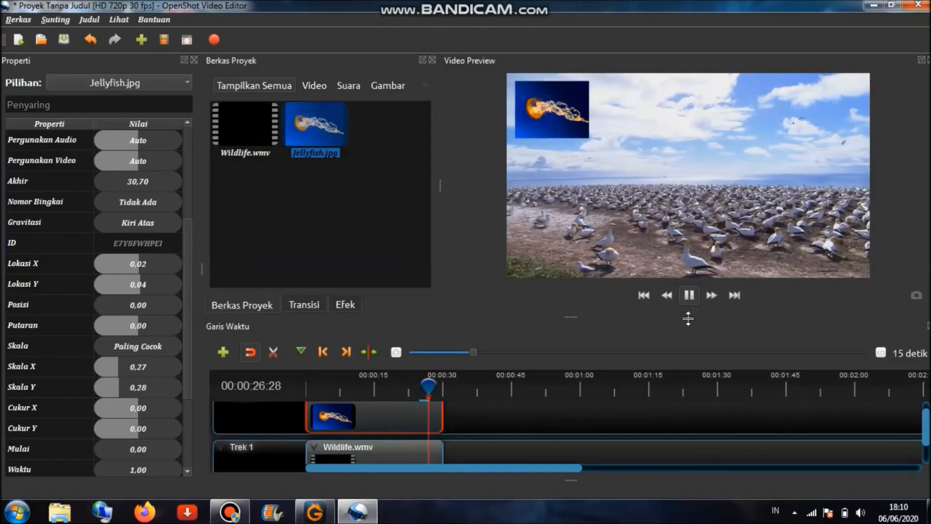
left_click(689, 296)
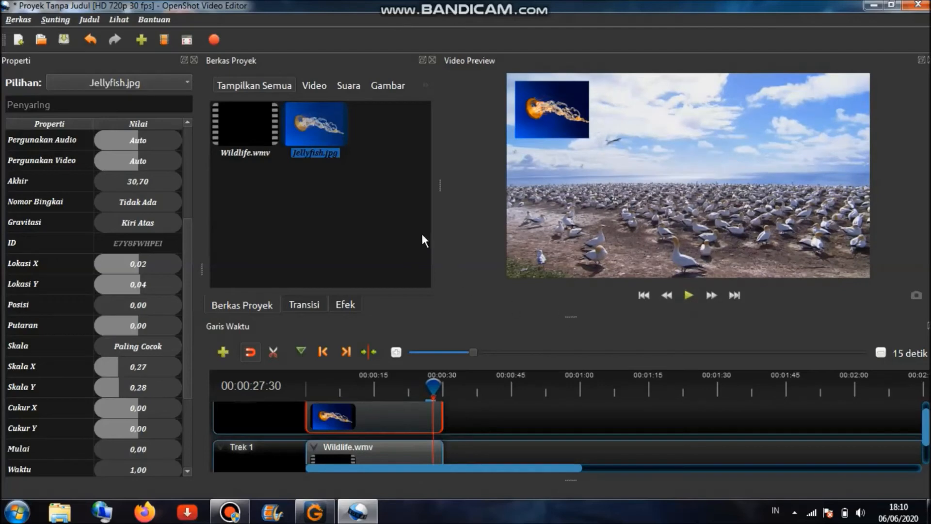
Step: Open the video export settings and name the output file "video dengan logo"
left_click(214, 40)
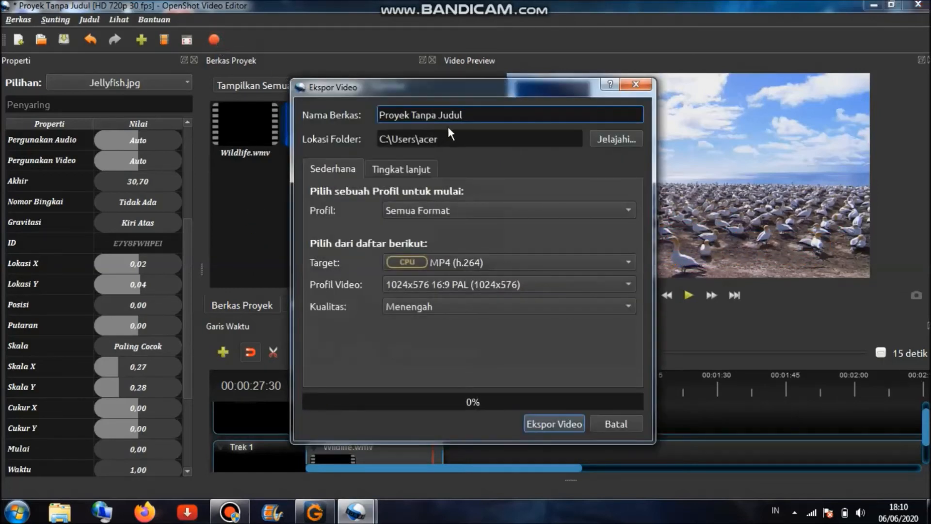
left_click_drag(472, 118, 385, 115)
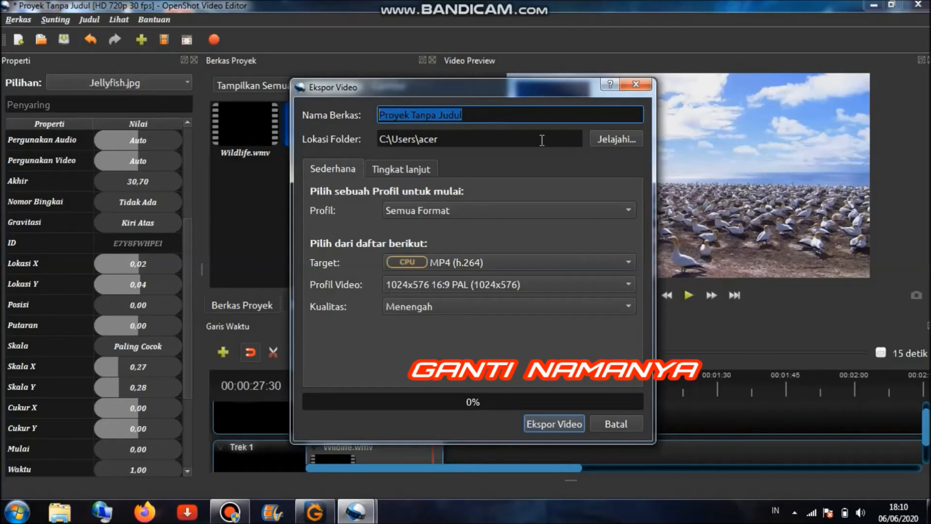
type("video dengan logo")
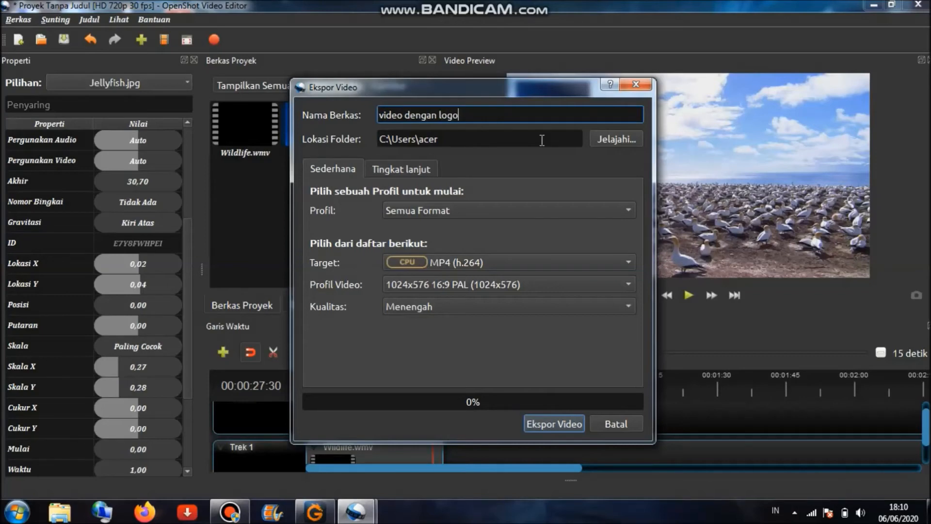
Step: Set the export destination to the Sample Videos folder in the Videos library
left_click(618, 141)
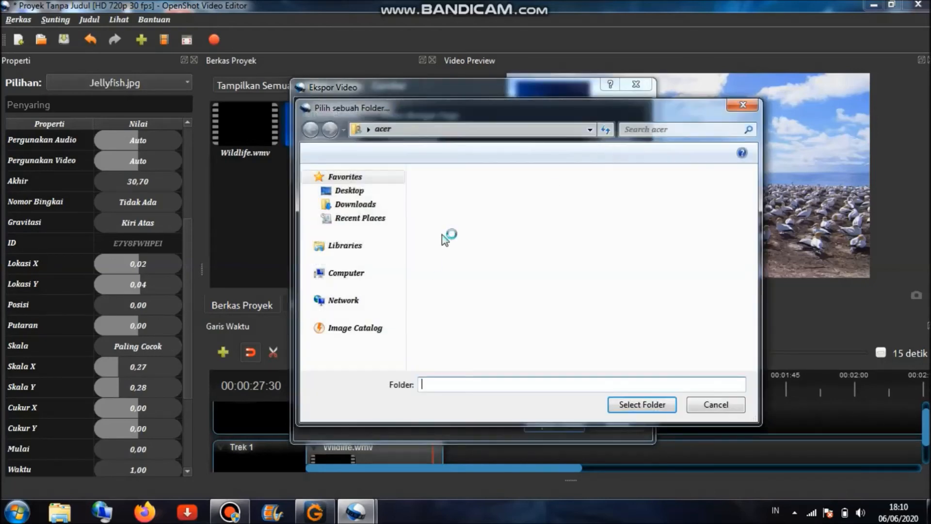
left_click_drag(403, 261, 402, 296)
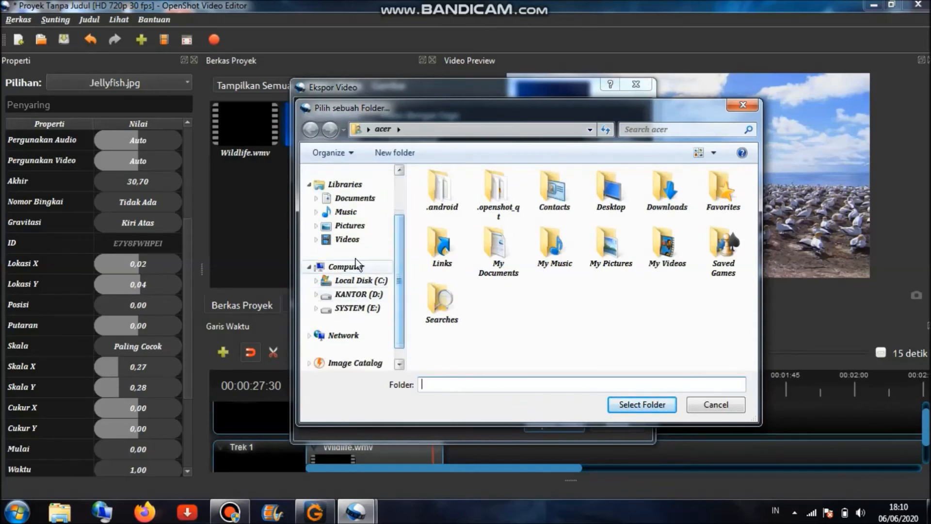
left_click(356, 240)
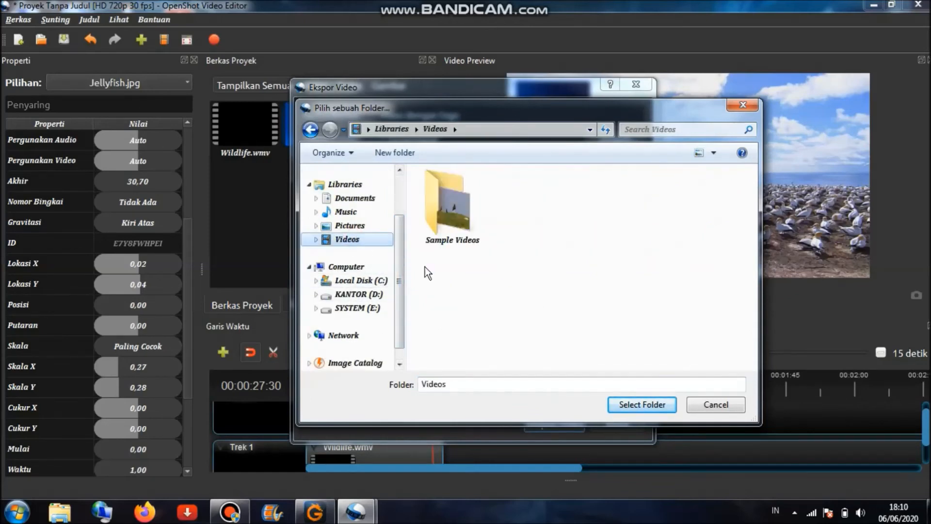
double_click(458, 219)
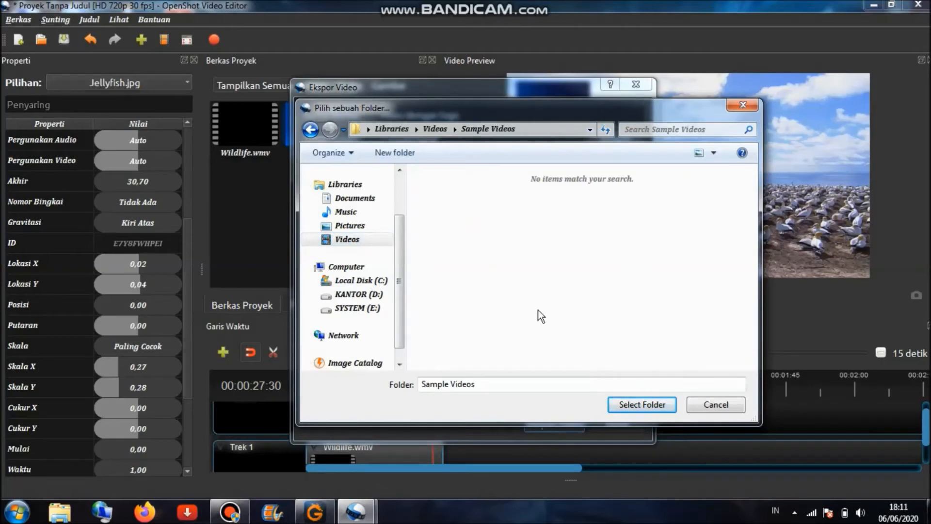
left_click(632, 405)
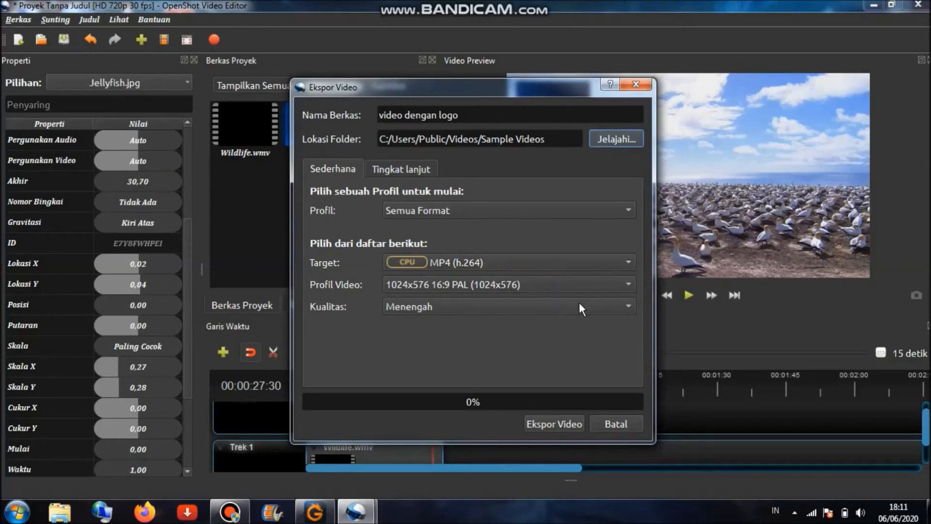
Step: Set the export quality (Kualitas) to Tinggi, export the video, and close the export dialog once rendering is complete
left_click(625, 304)
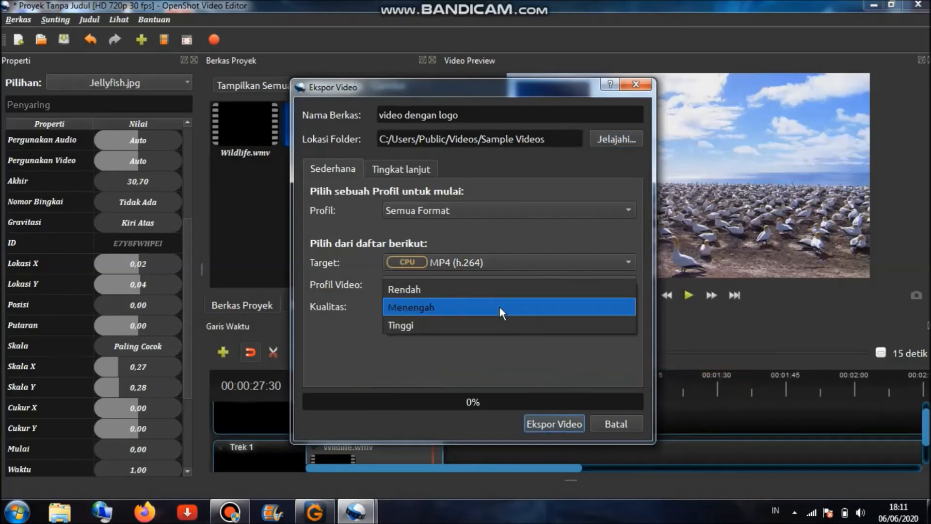
left_click(500, 324)
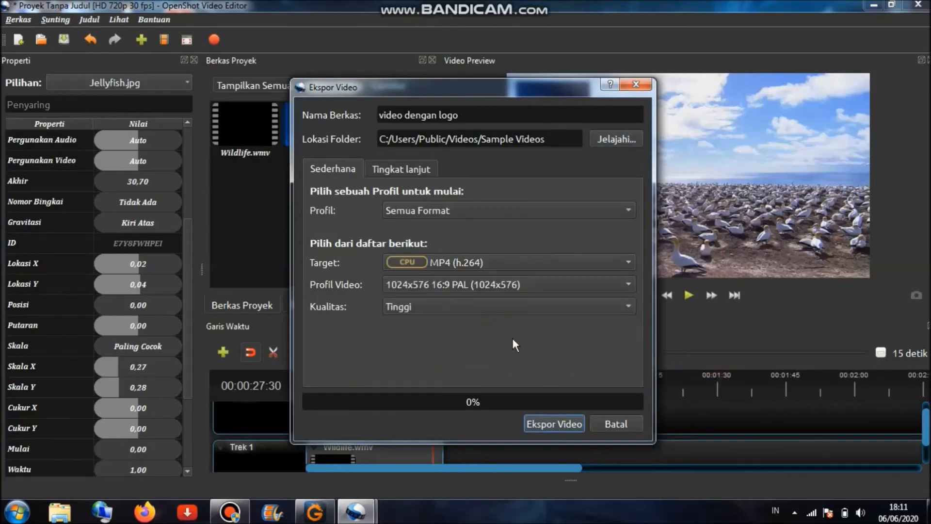
left_click(553, 424)
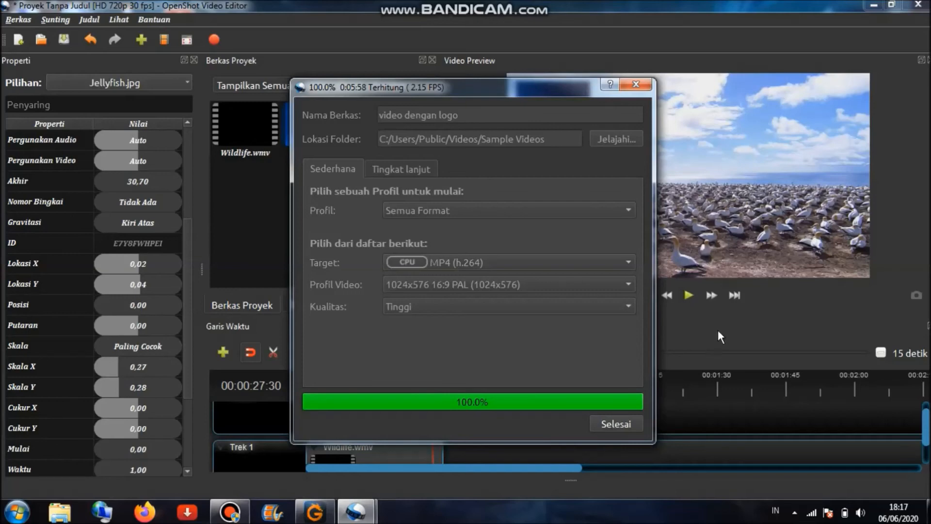
left_click(609, 425)
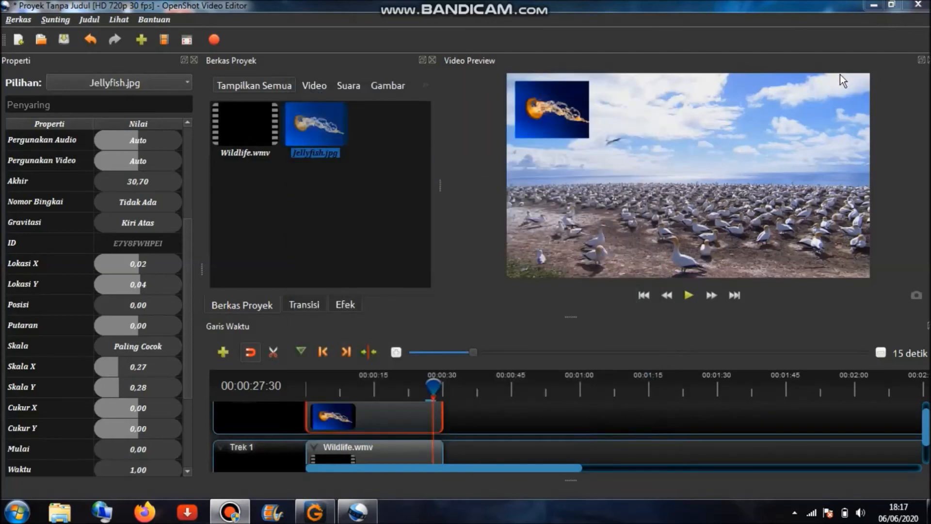
Step: Switch to Windows Explorer and play the exported "video dengan logo" from the Sample Videos folder in a maximized GOM Player window
left_click(872, 6)
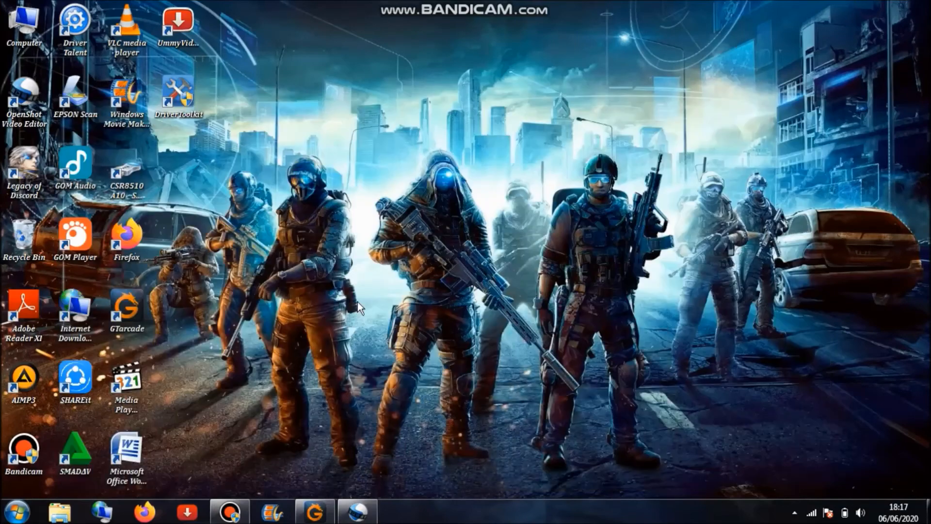
left_click(60, 513)
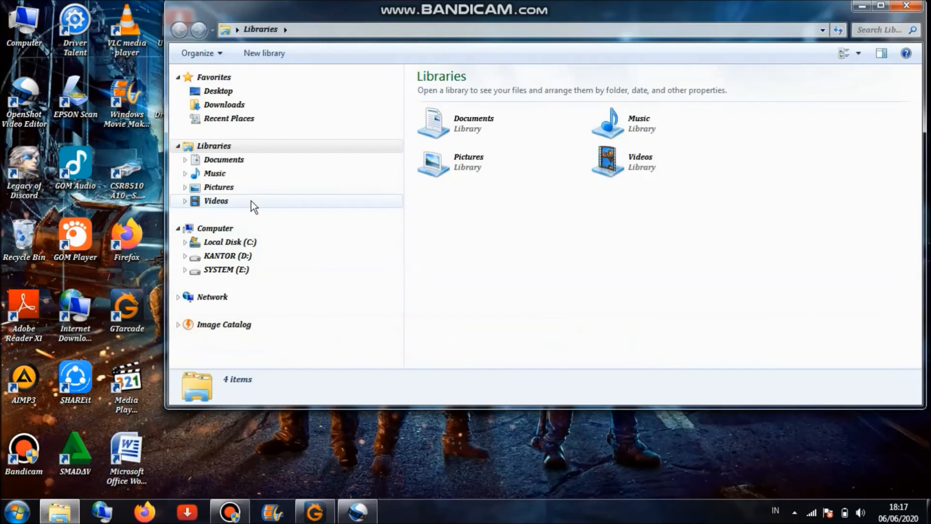
left_click(251, 201)
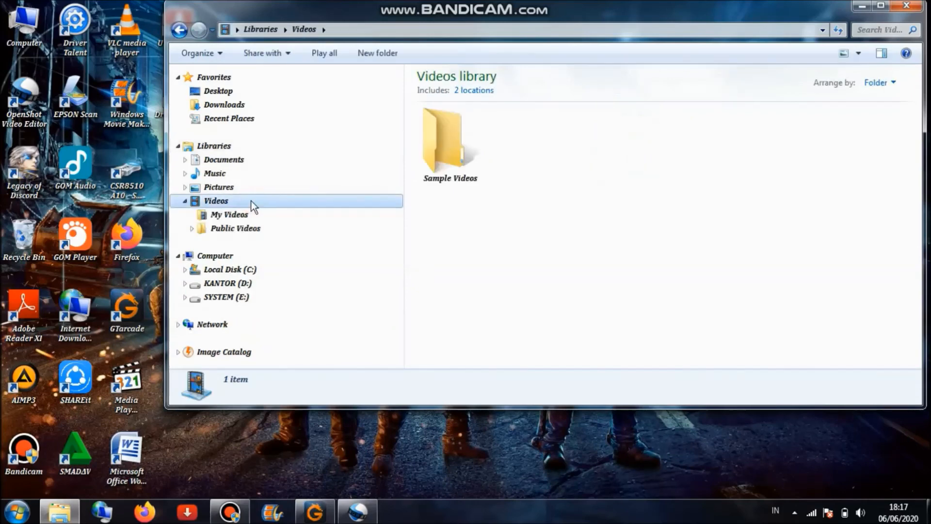
double_click(456, 161)
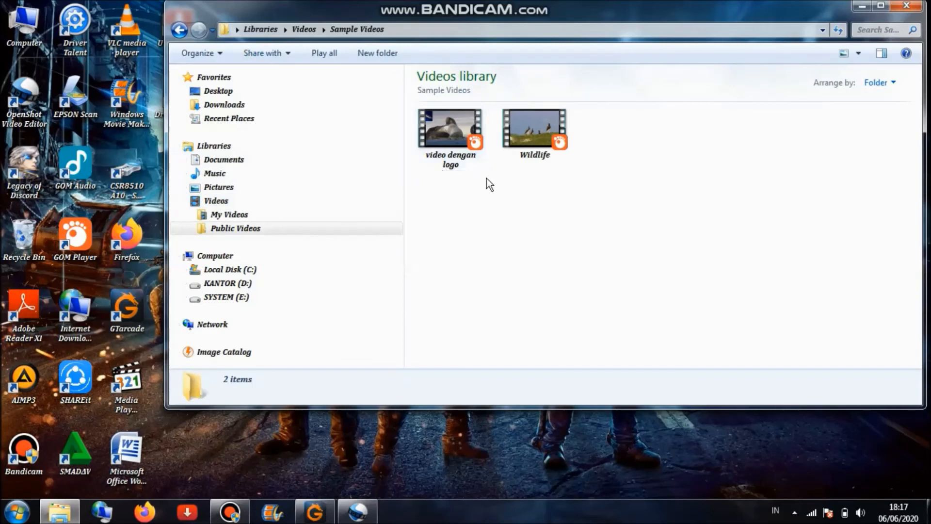
left_click(448, 145)
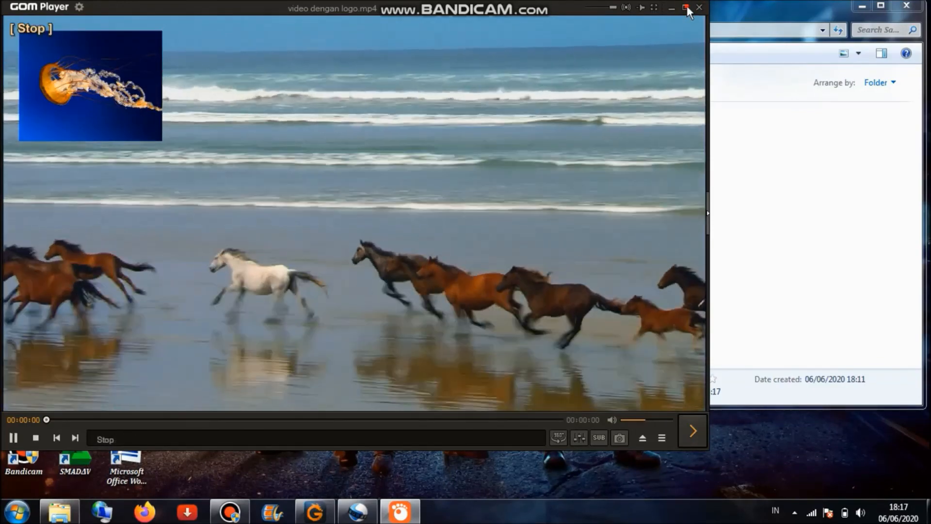
left_click(686, 7)
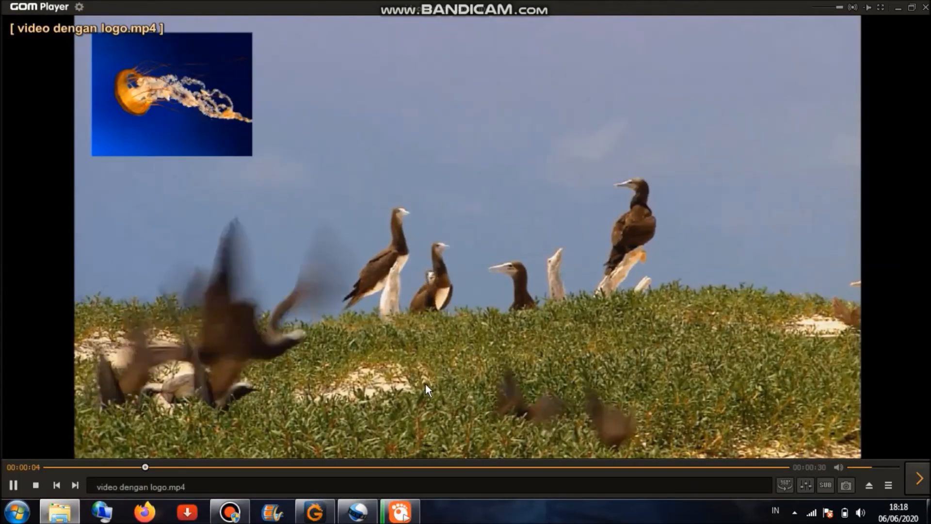